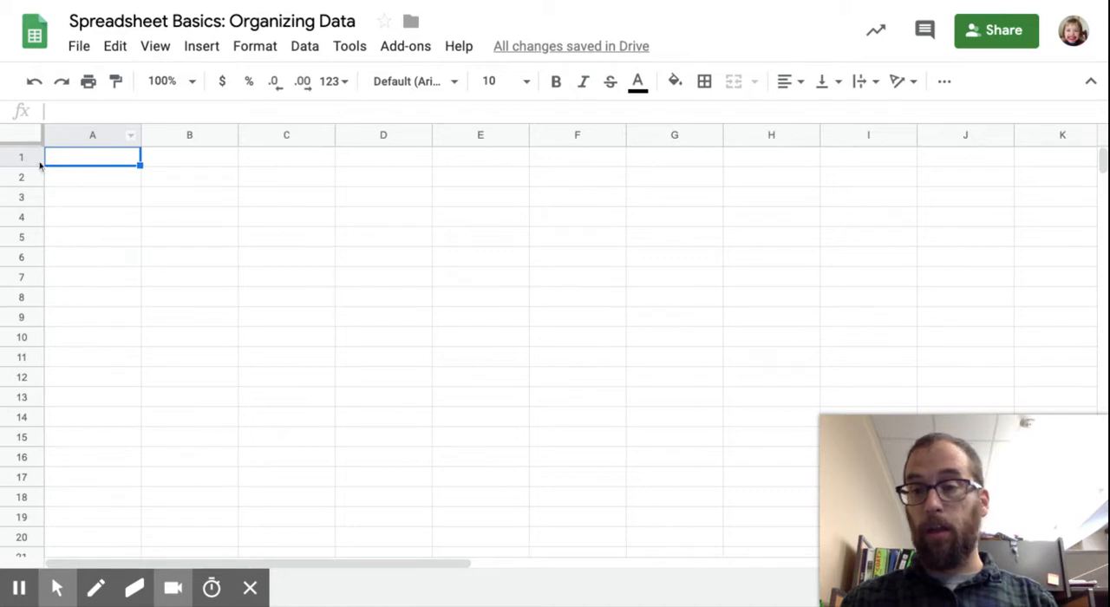
pyautogui.click(174, 158)
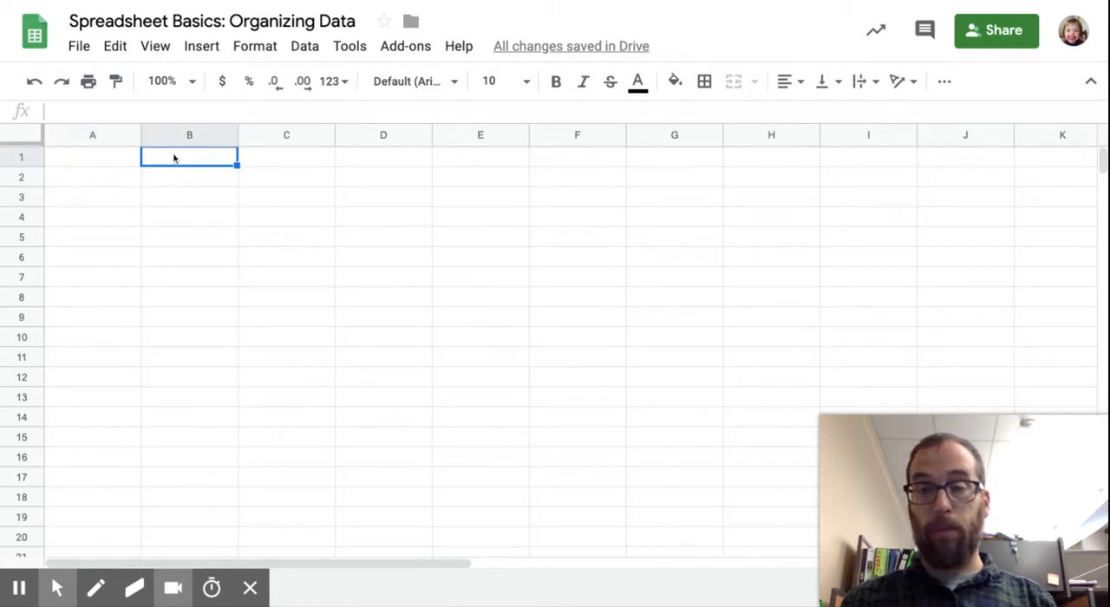
pyautogui.click(274, 162)
pyautogui.click(115, 220)
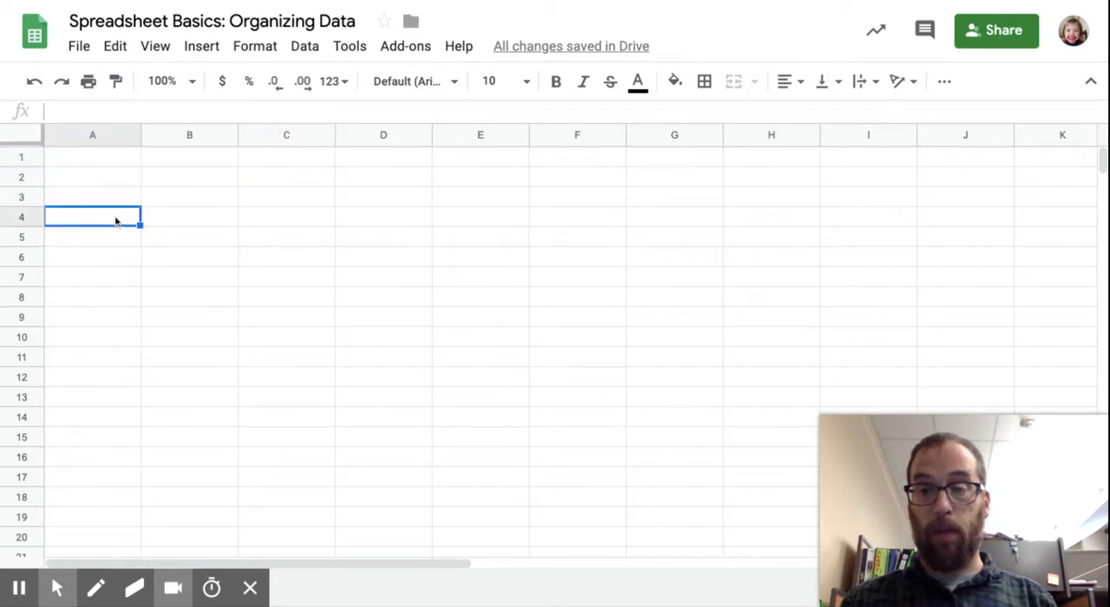
pyautogui.click(184, 220)
pyautogui.click(284, 220)
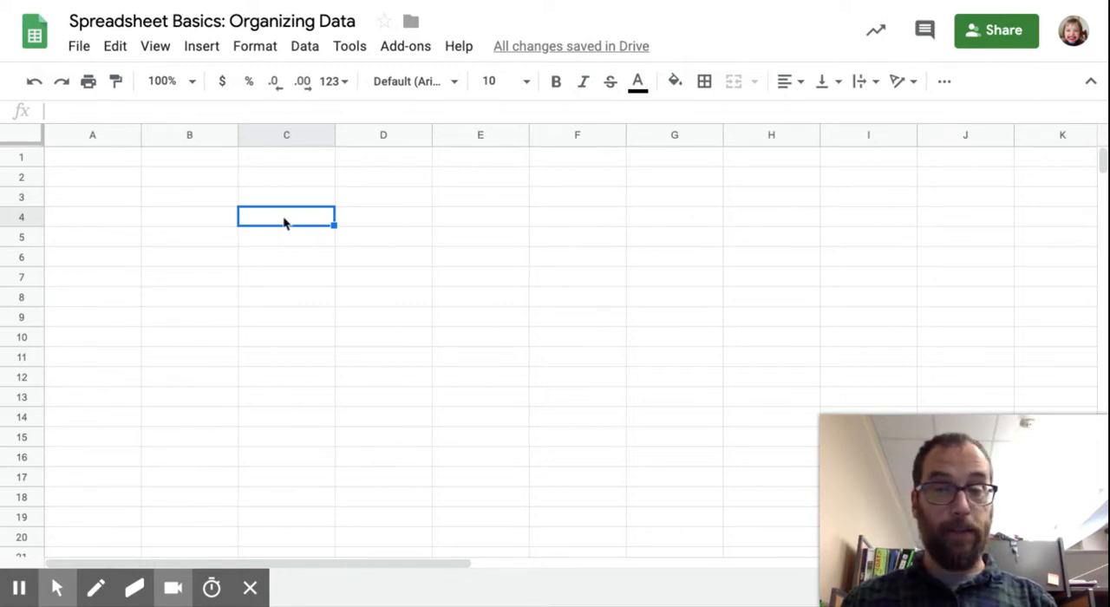
# Step: Enter the column headers Students, Test 1, Test 2 and Test 3 in cells A2 through D2
pyautogui.click(78, 179)
pyautogui.write('S')
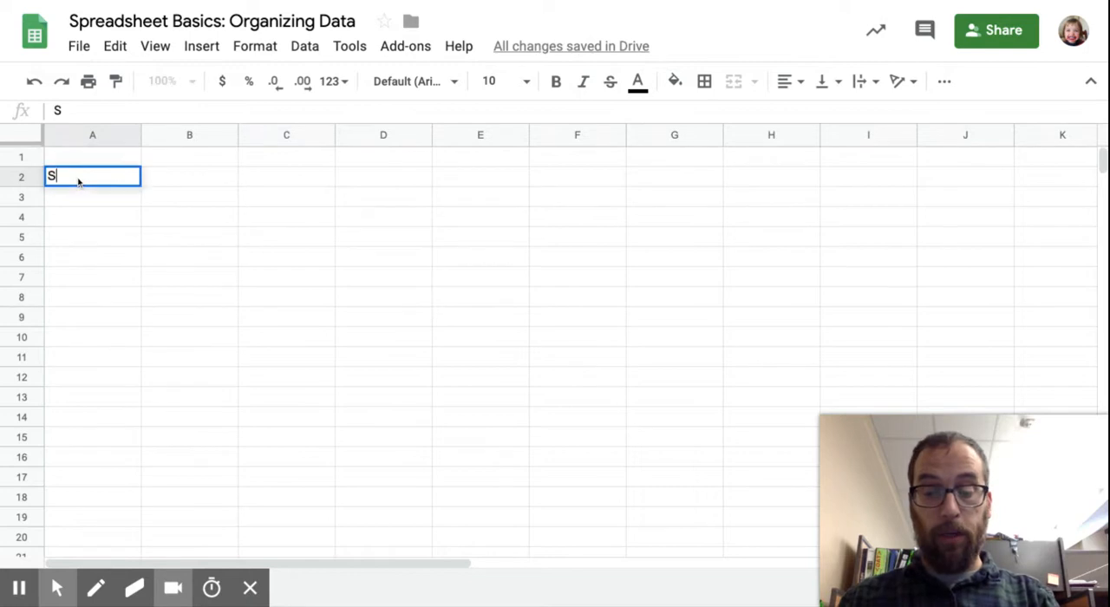
pyautogui.write('tudents')
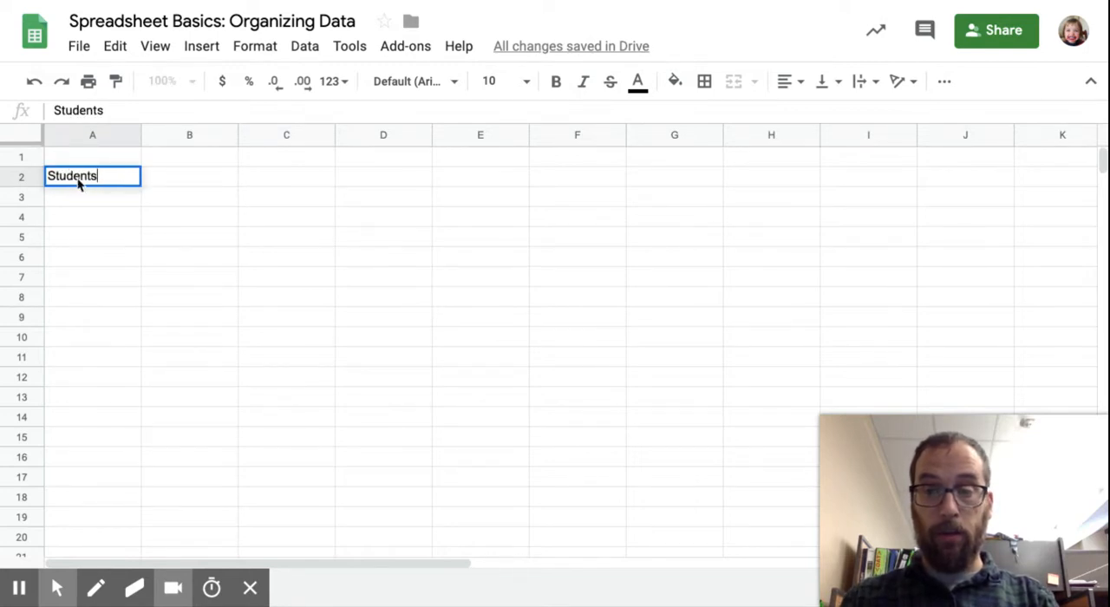
pyautogui.click(182, 185)
pyautogui.write('Tests')
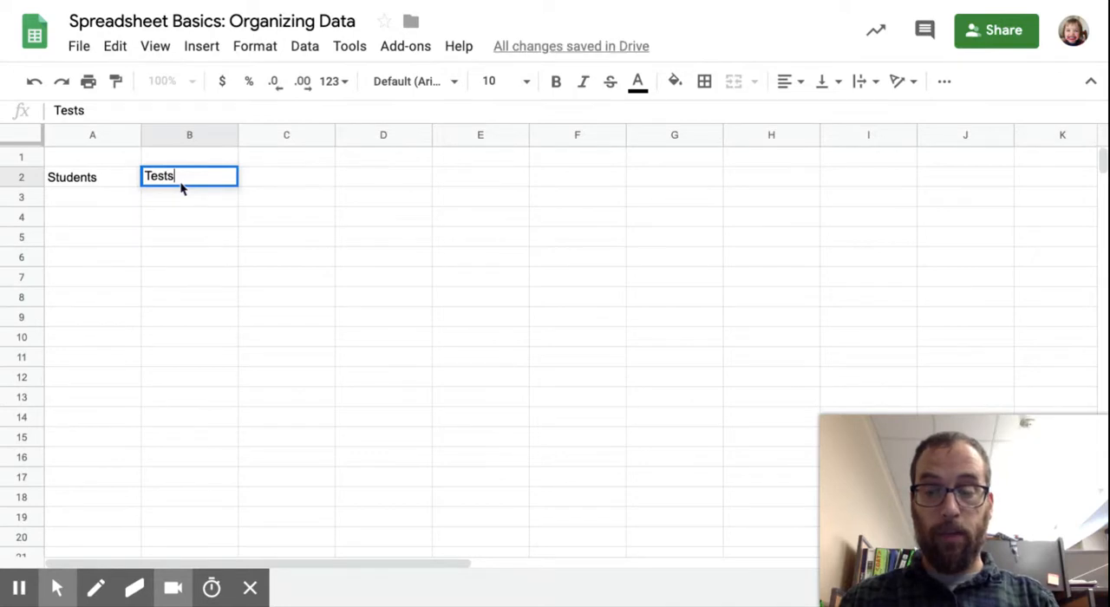
pyautogui.press('BackSpace')
pyautogui.write('1')
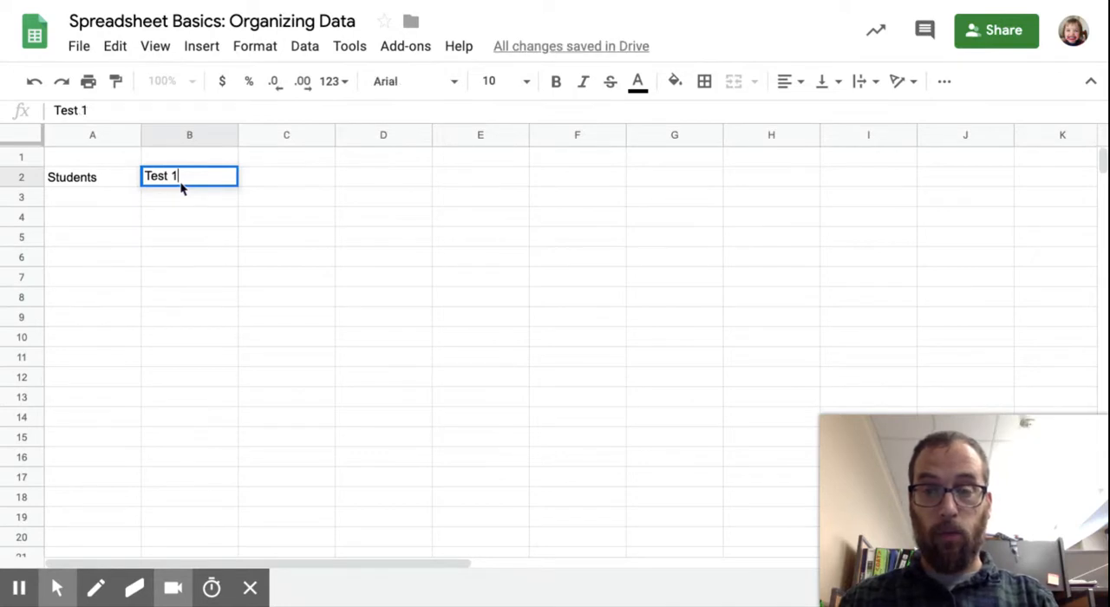
pyautogui.click(268, 179)
pyautogui.write('Test 2')
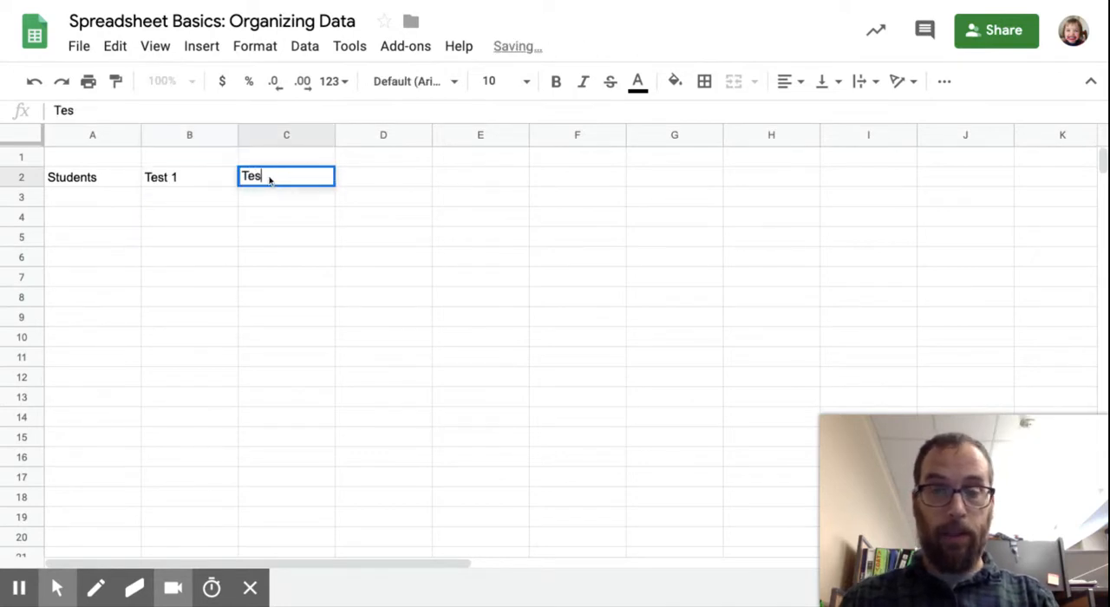
pyautogui.click(372, 181)
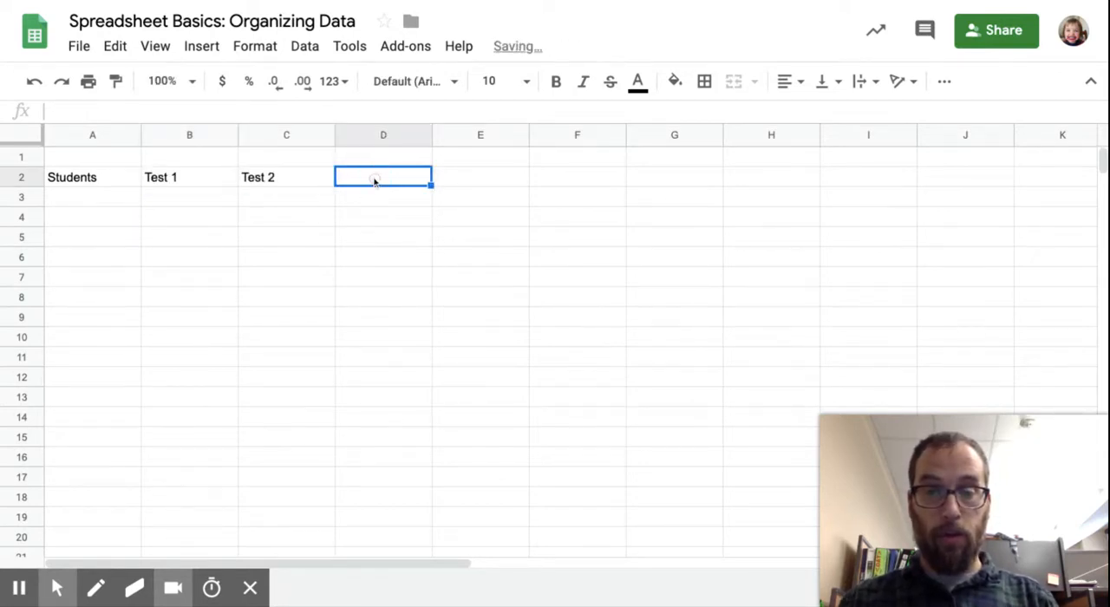
pyautogui.write('Test 3')
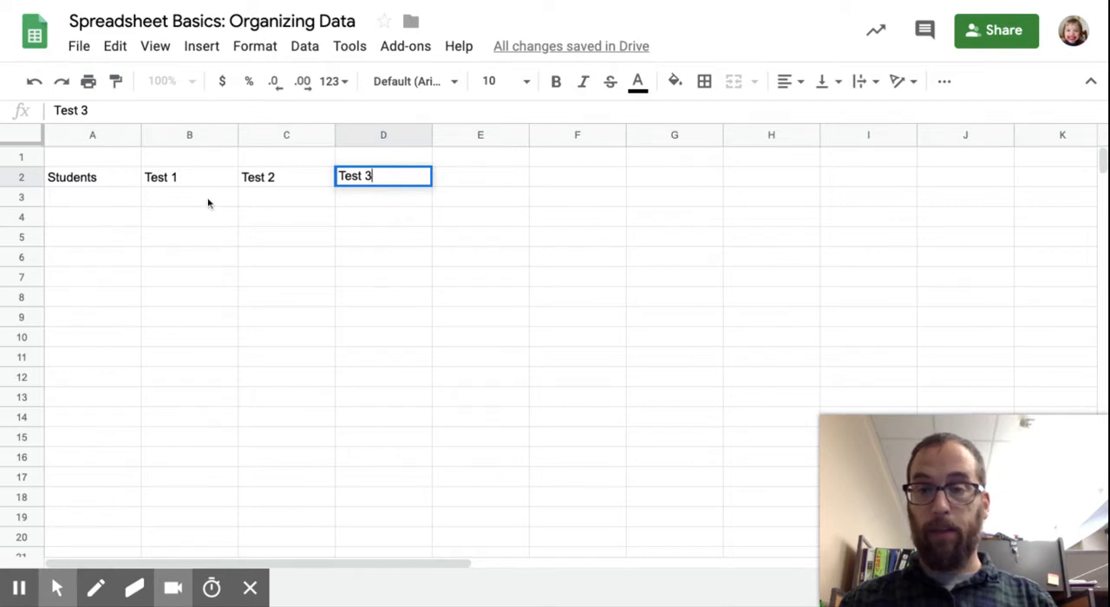
# Step: List the five students' first names under the Students header in cells A3 through A7
pyautogui.click(107, 203)
pyautogui.write('Zamar')
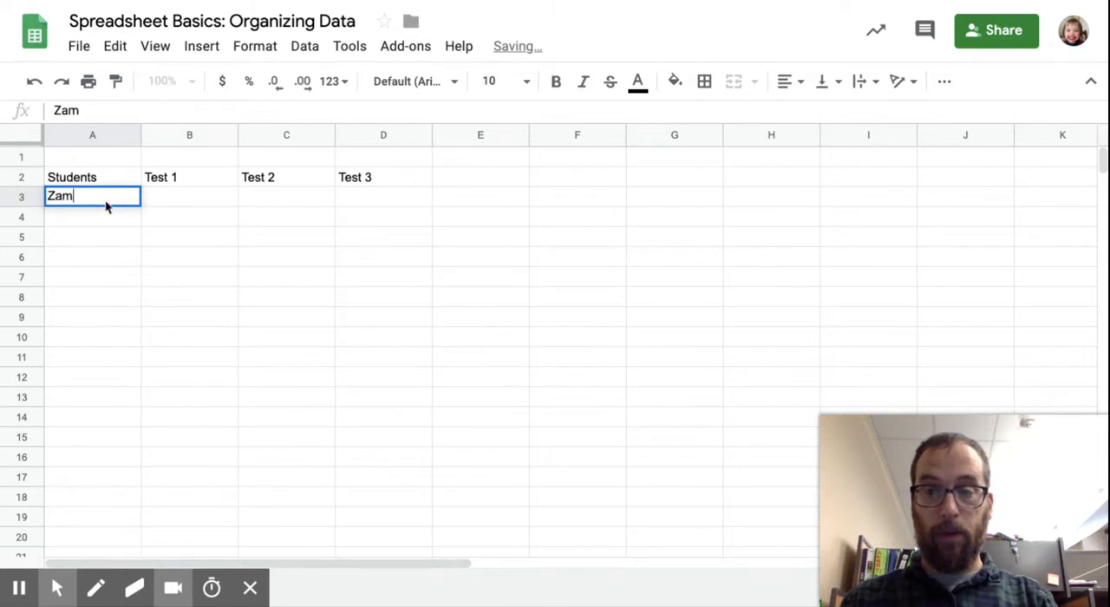
pyautogui.click(94, 215)
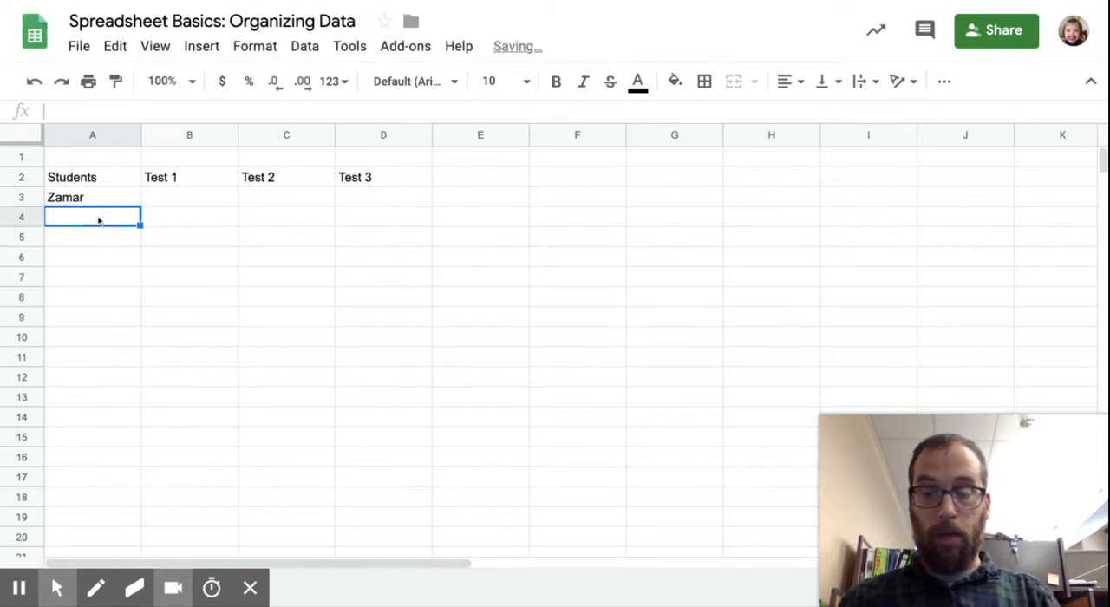
pyautogui.write('Add')
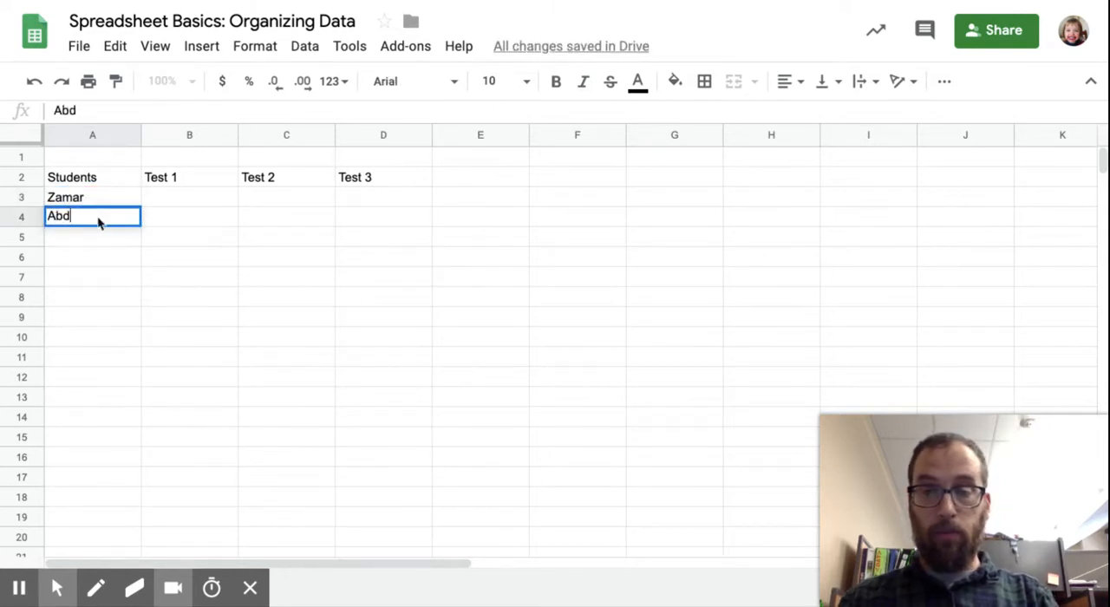
pyautogui.write('ullah')
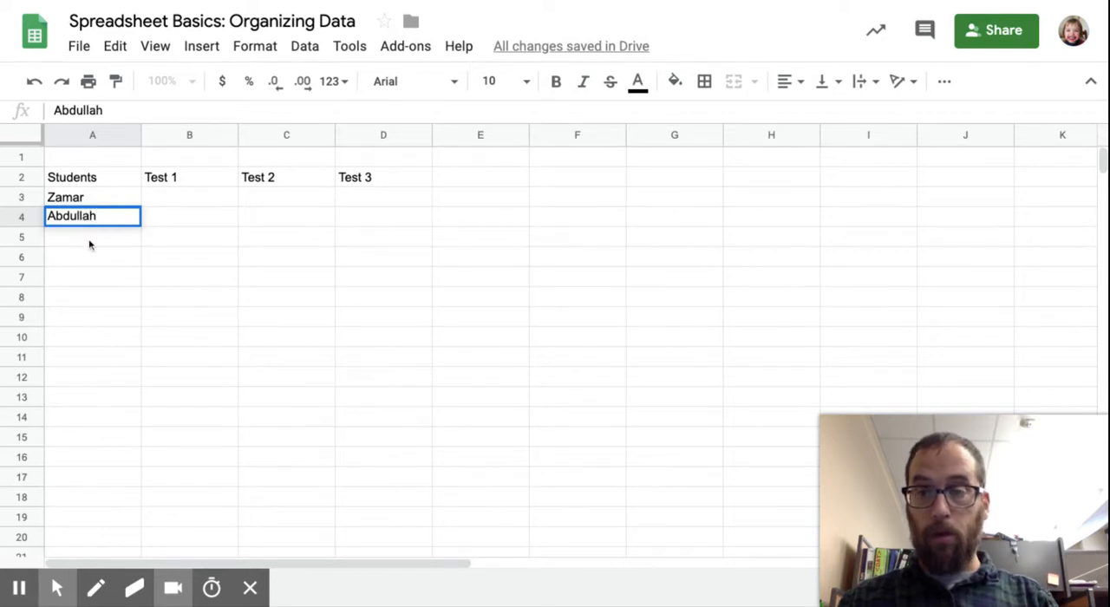
pyautogui.click(89, 244)
pyautogui.write('Lalea')
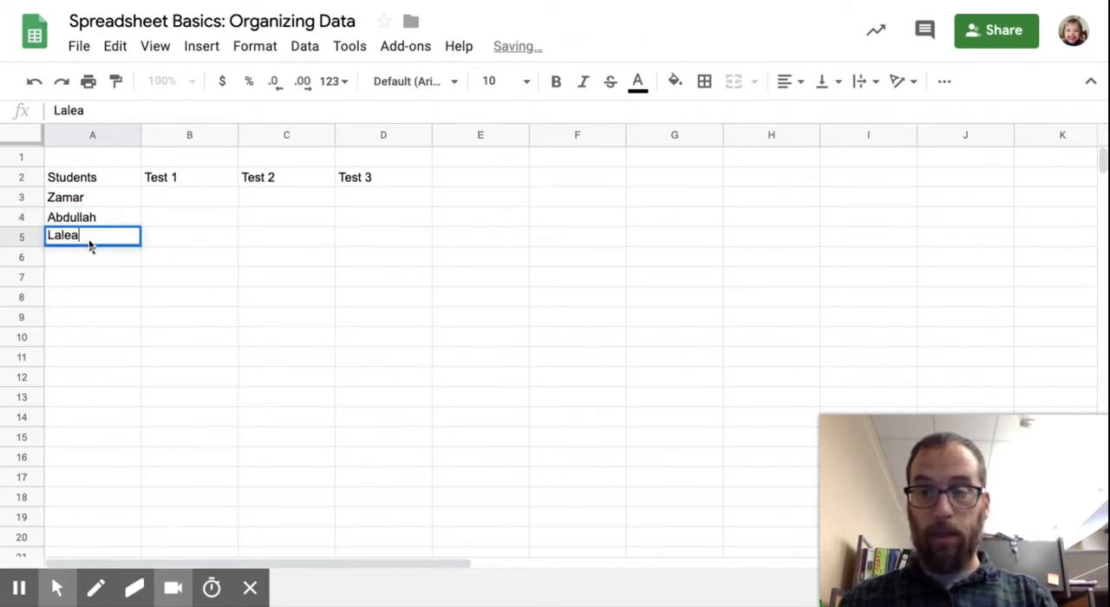
pyautogui.click(80, 264)
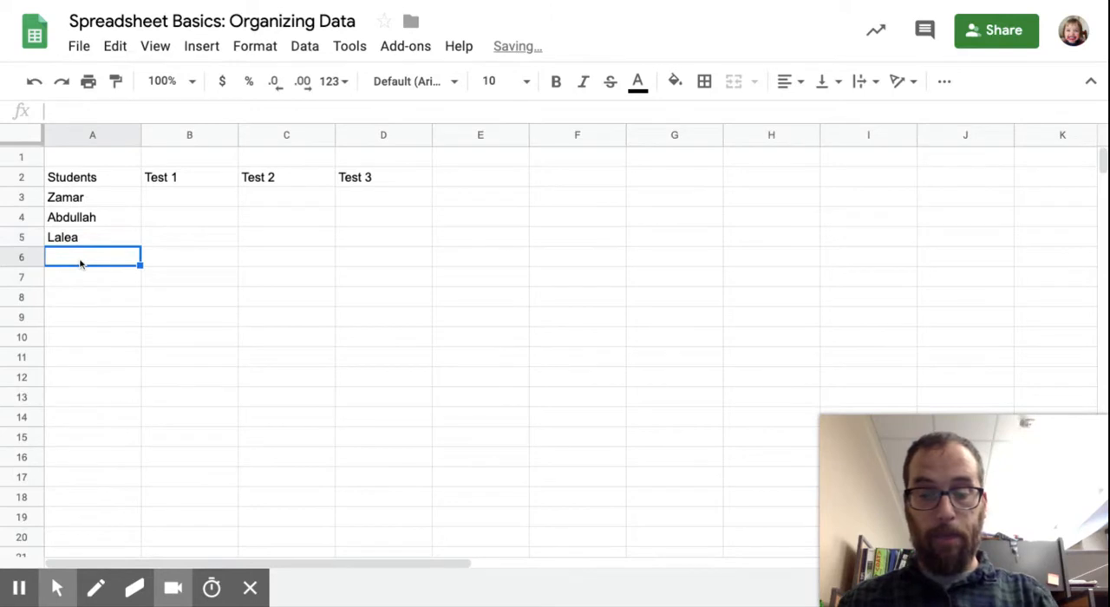
pyautogui.write('Peyton')
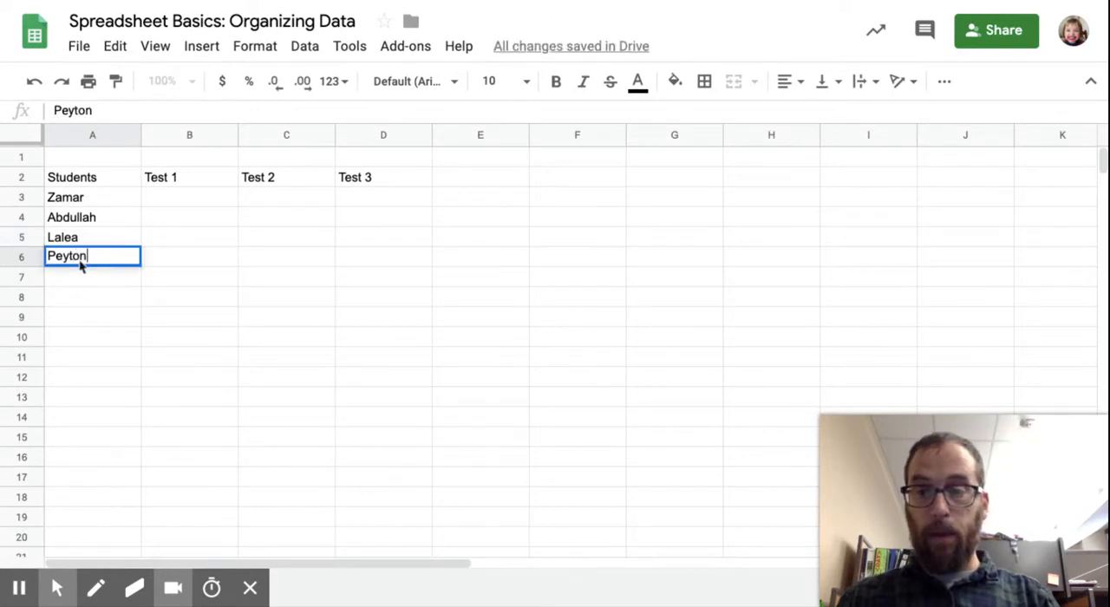
pyautogui.click(75, 278)
pyautogui.write('Denver')
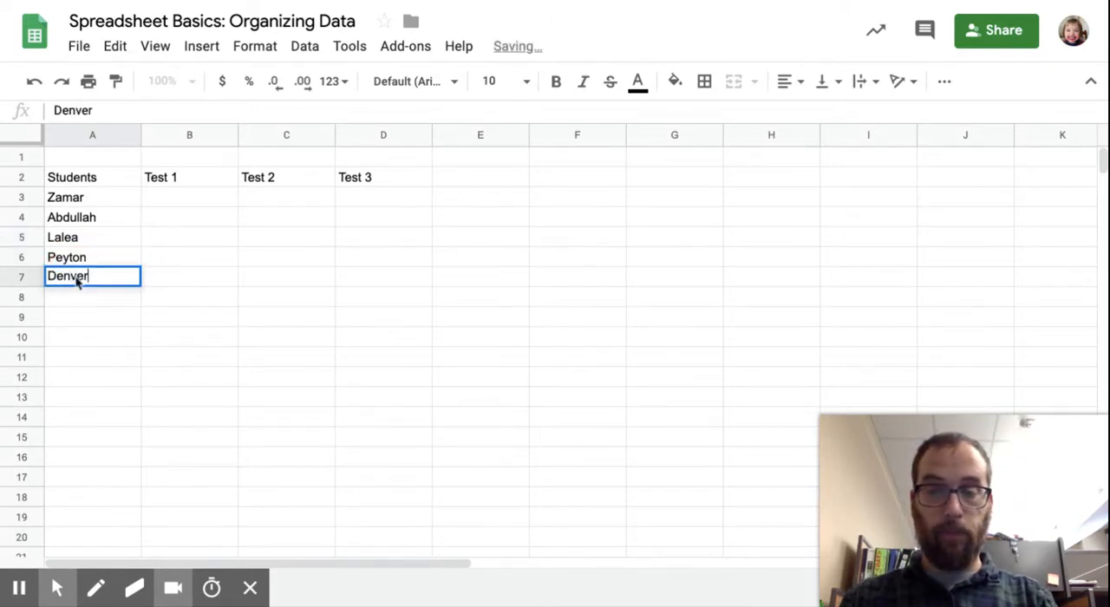
# Step: Add the column header Average in cell E2
pyautogui.click(458, 182)
pyautogui.write('Avera')
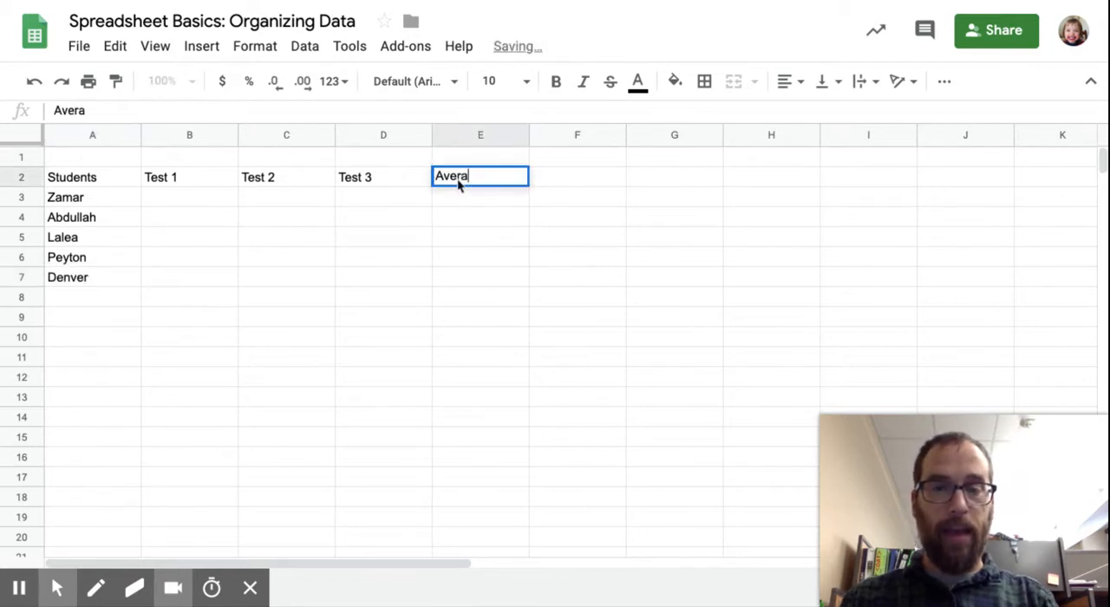
pyautogui.write('ge')
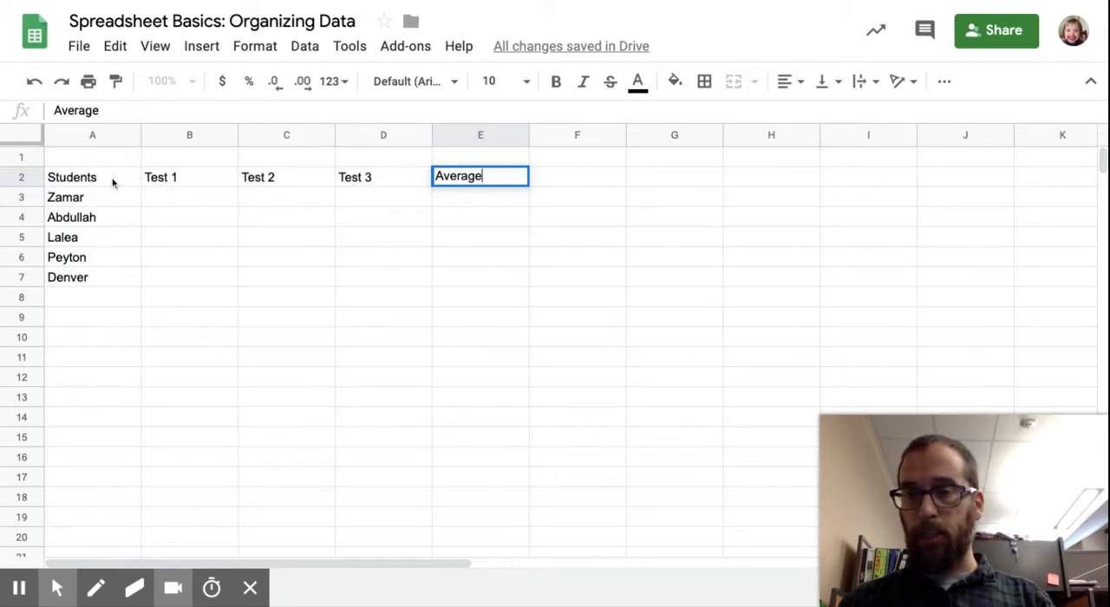
# Step: Apply all borders to the table range A2:E7
pyautogui.moveTo(113, 182); pyautogui.dragTo(476, 277)
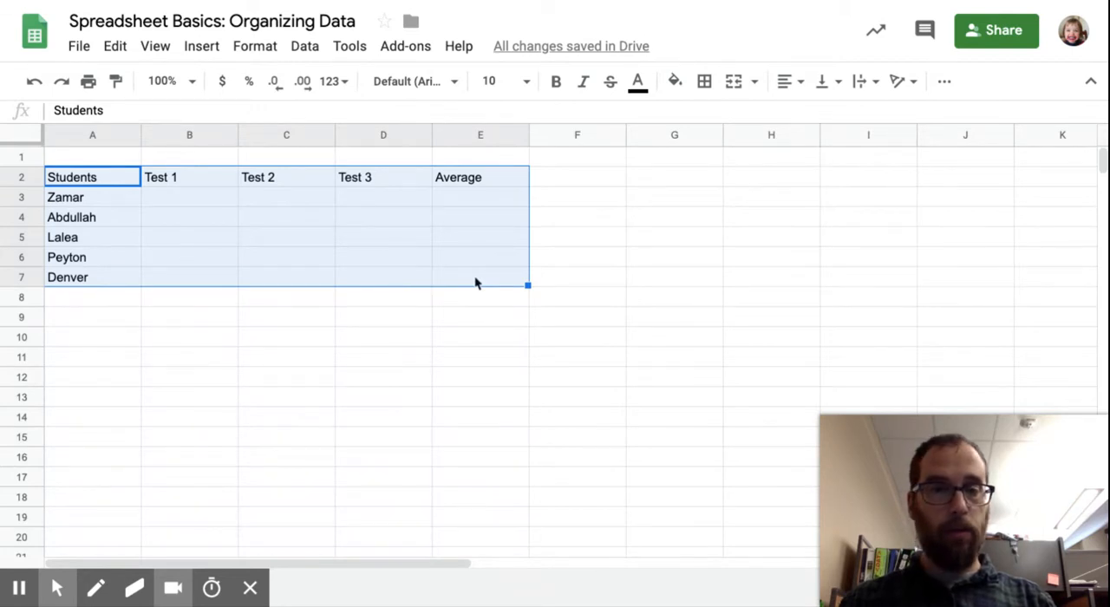
pyautogui.click(704, 82)
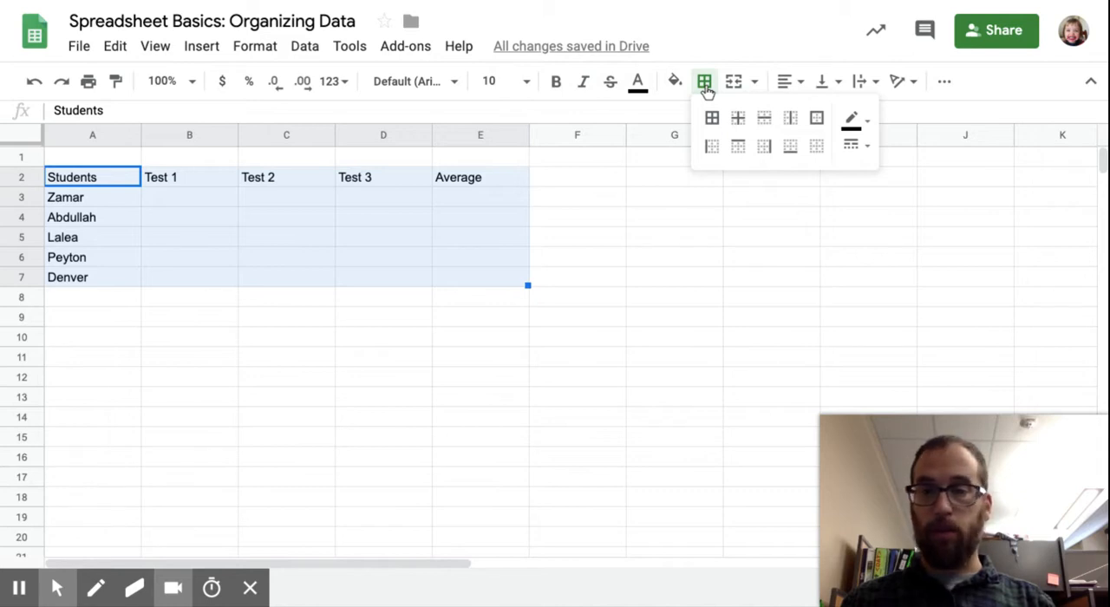
pyautogui.click(711, 121)
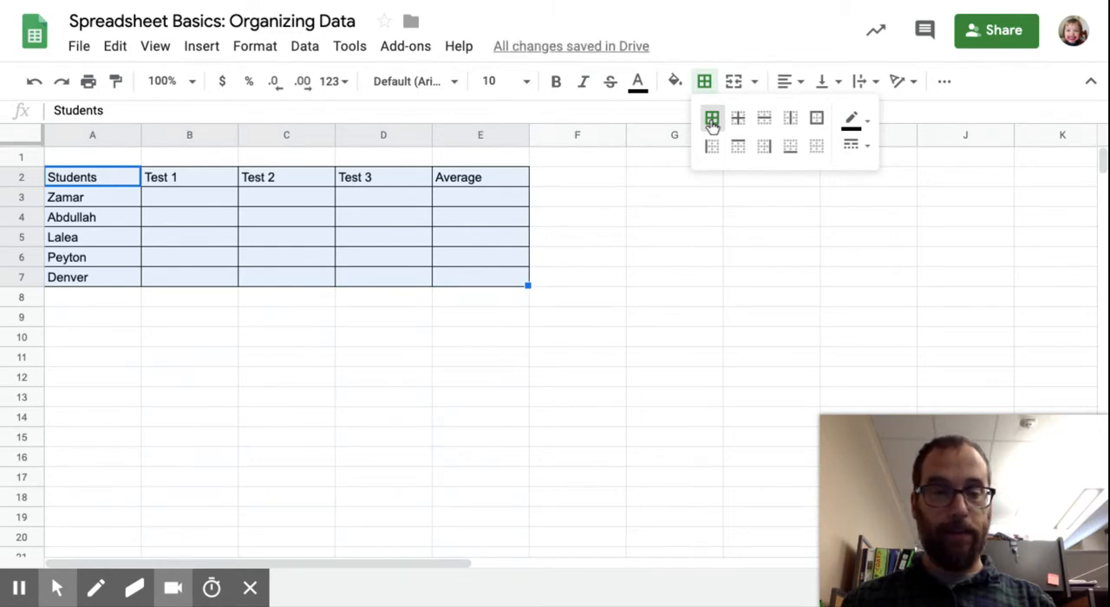
# Step: Merge cells A1 through E1 above the table into a single cell using Merge all
pyautogui.click(129, 159)
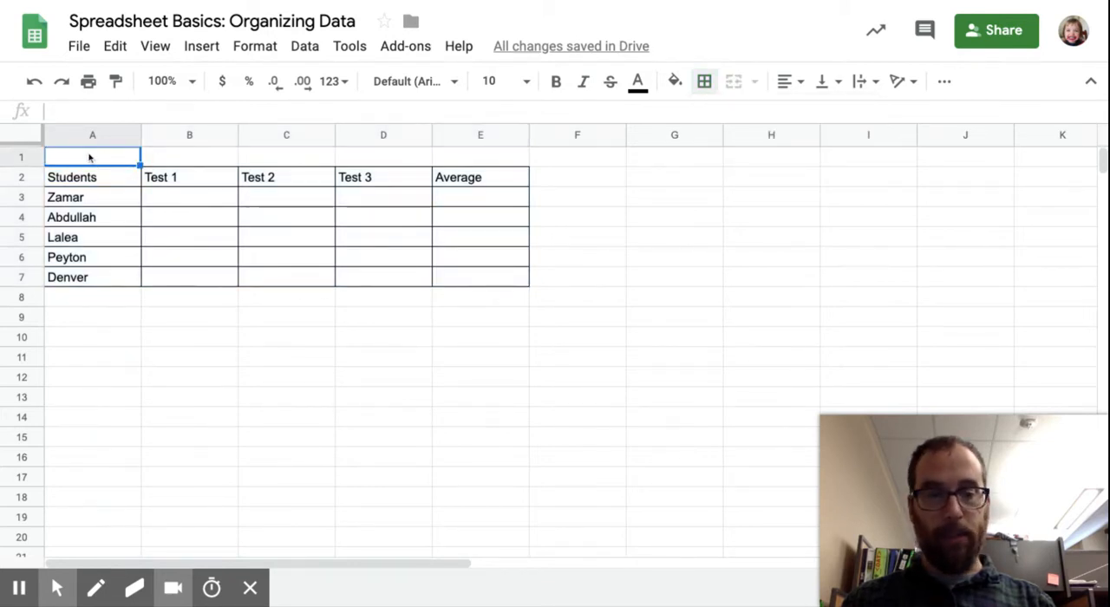
pyautogui.click(463, 159)
pyautogui.moveTo(464, 159); pyautogui.dragTo(130, 154)
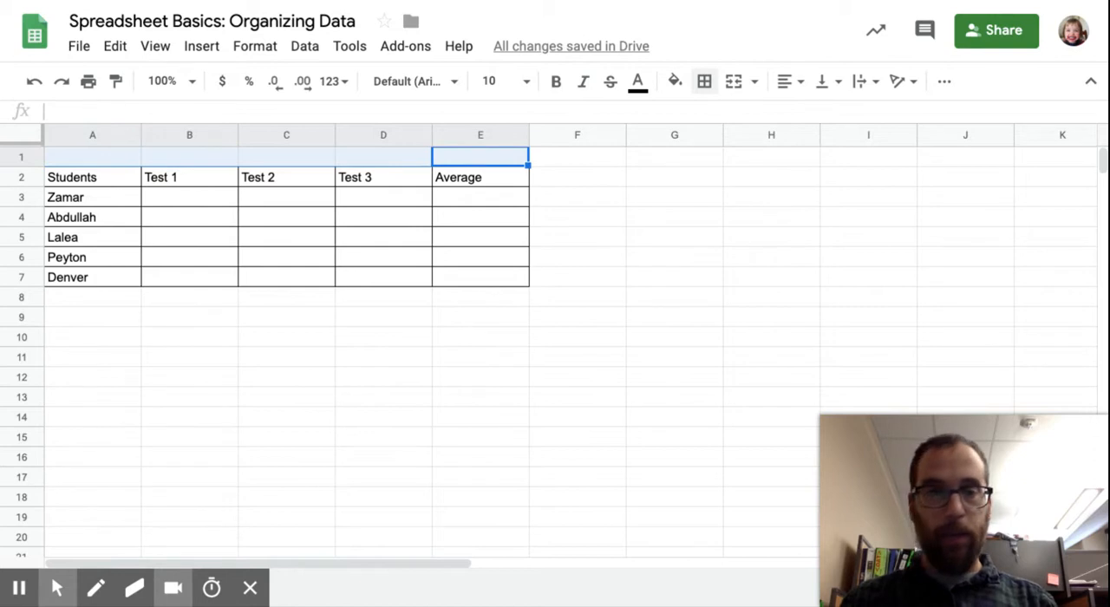
pyautogui.click(754, 83)
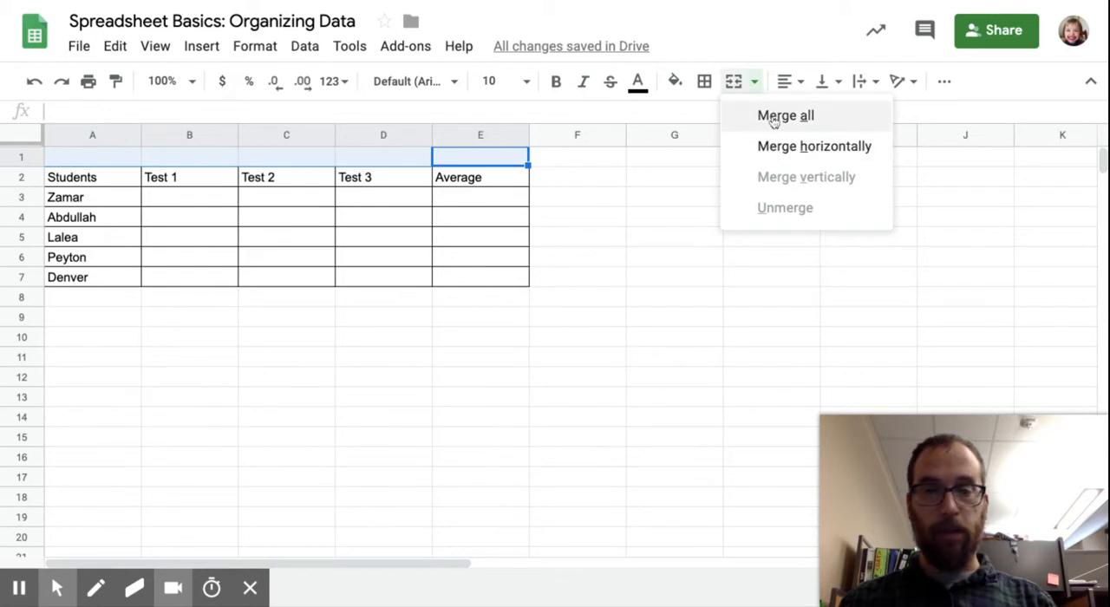
pyautogui.click(774, 119)
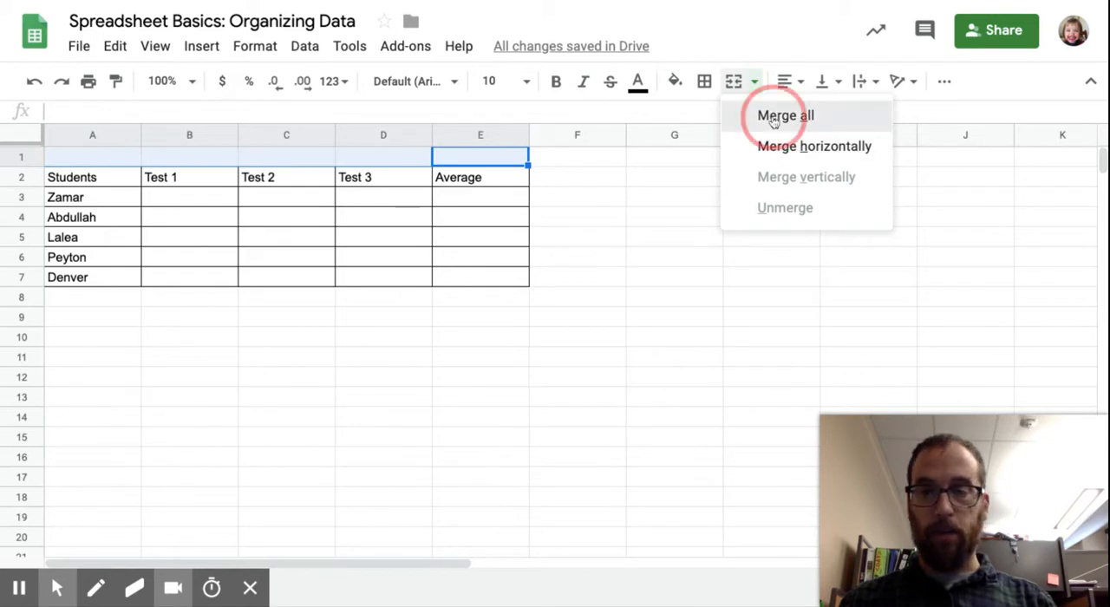
# Step: Enter the title Student Test Score Data in the merged cell in row 1 and center it horizontally
pyautogui.click(300, 159)
pyautogui.write('Stude')
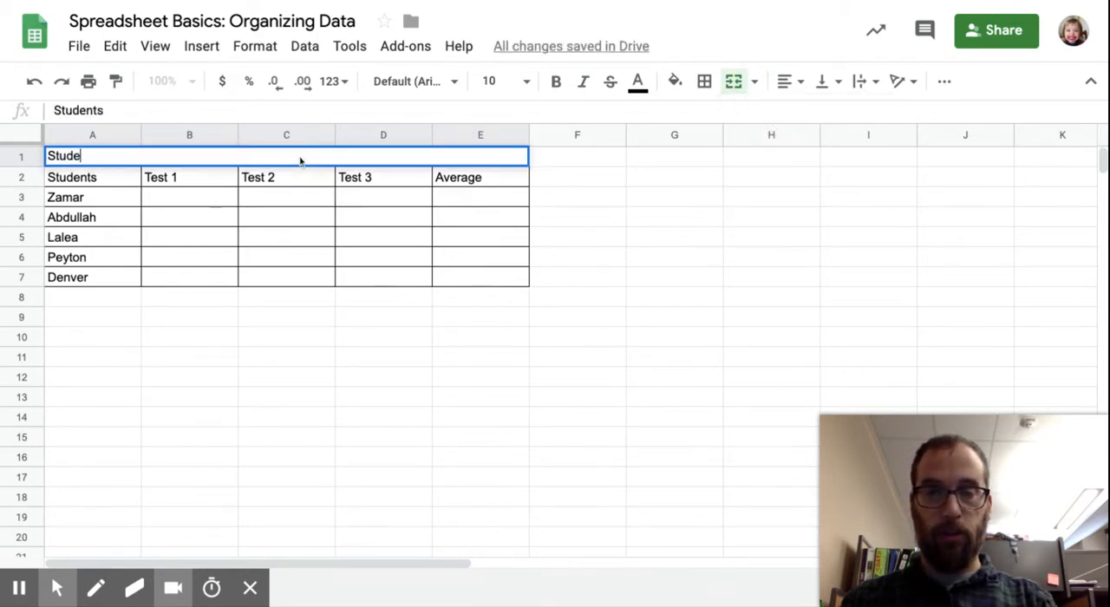
pyautogui.write('nt Test Score Data')
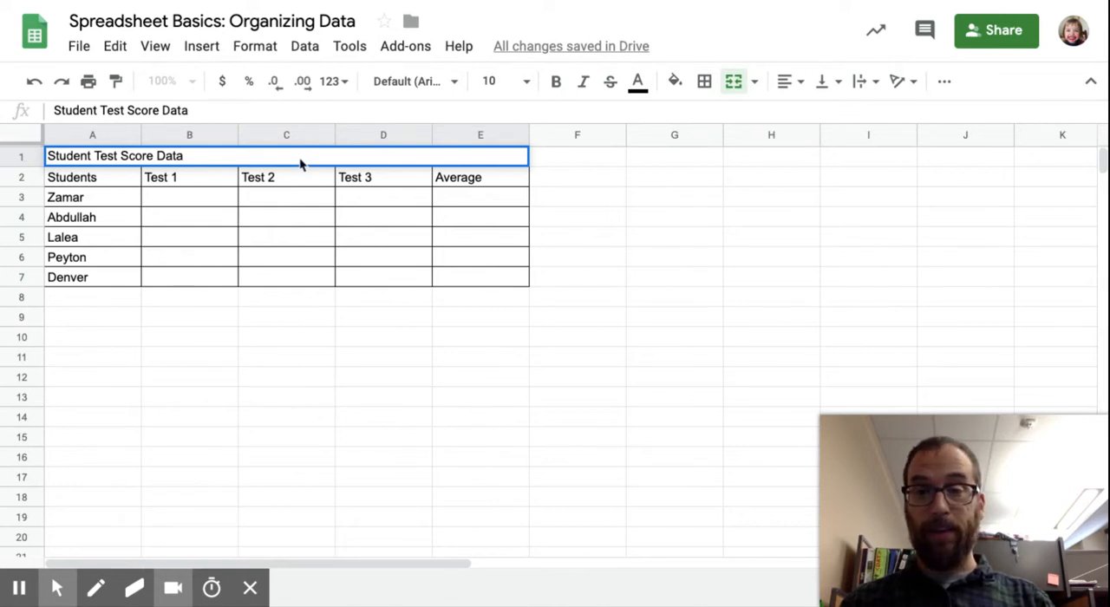
pyautogui.click(803, 83)
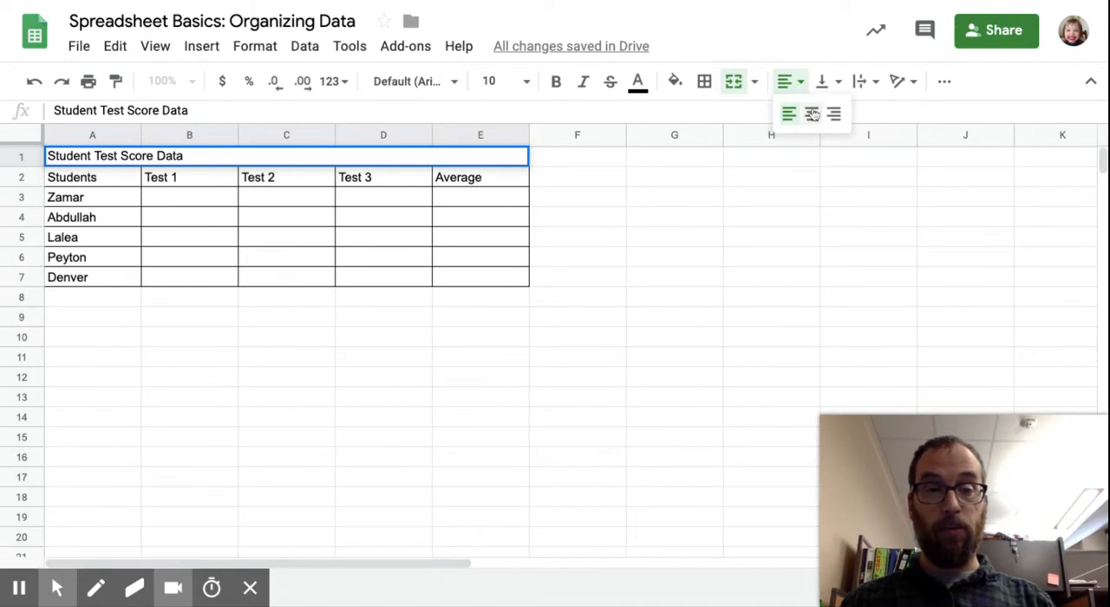
pyautogui.click(812, 113)
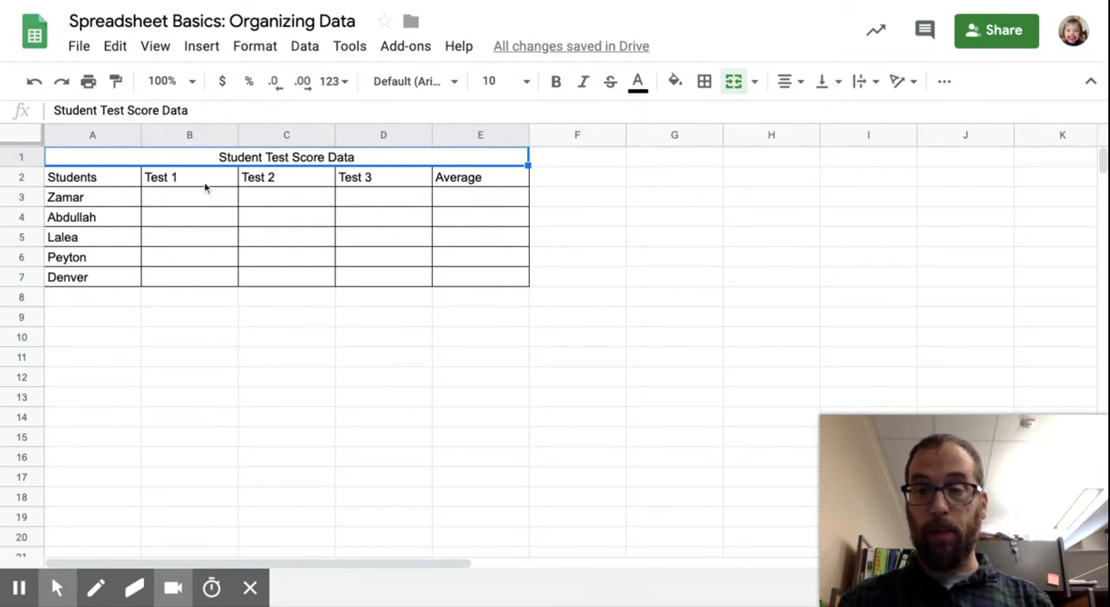
# Step: Fill the Test 1 to Test 3 columns, cells B2:D7, with dark red 1
pyautogui.moveTo(202, 183); pyautogui.dragTo(374, 274)
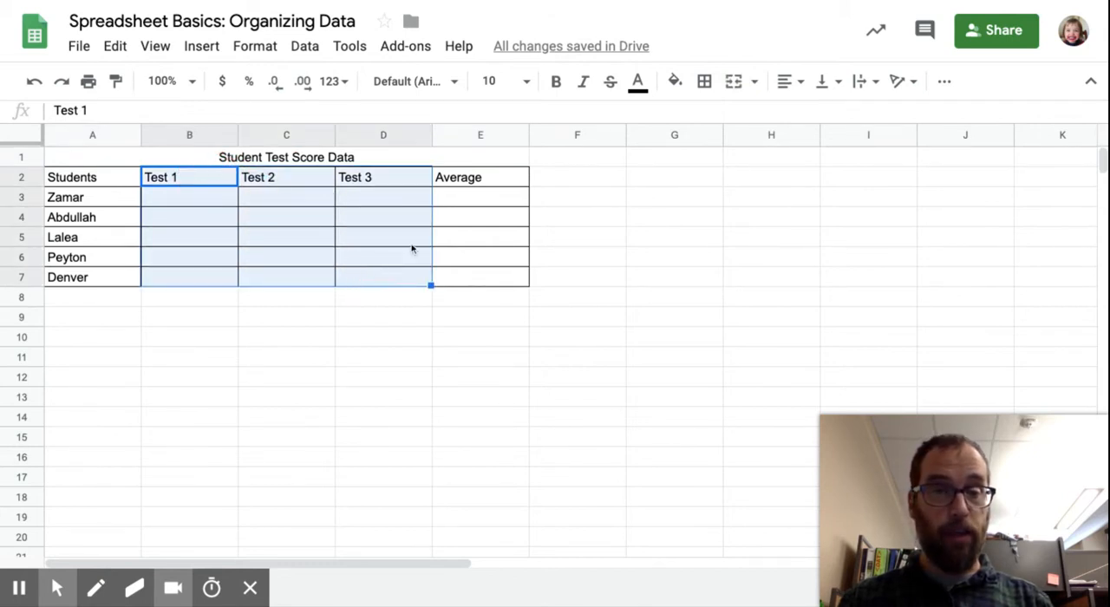
pyautogui.click(675, 82)
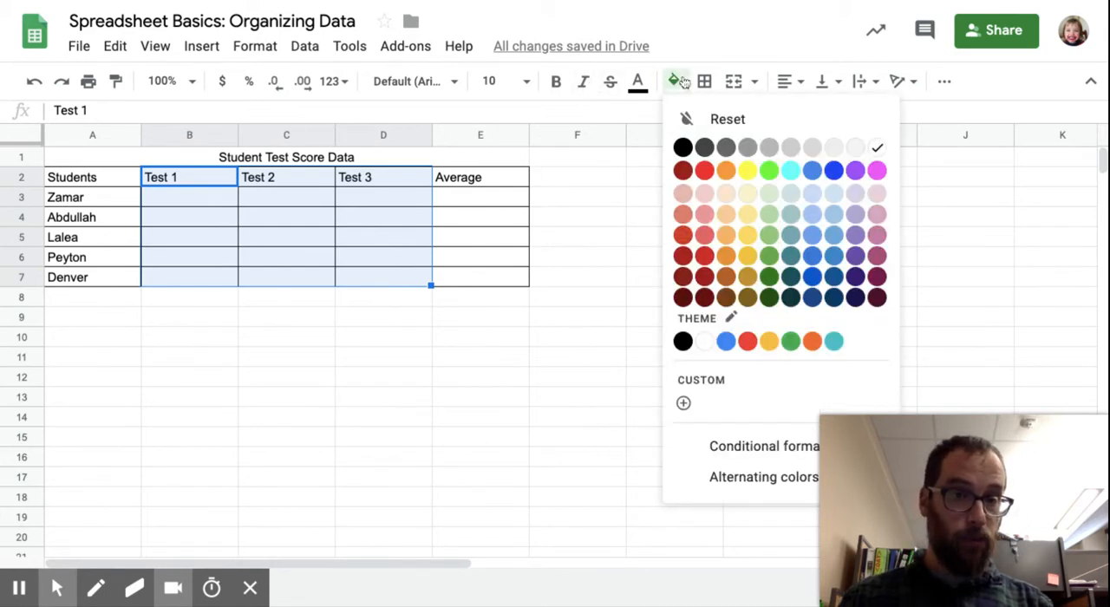
pyautogui.click(703, 255)
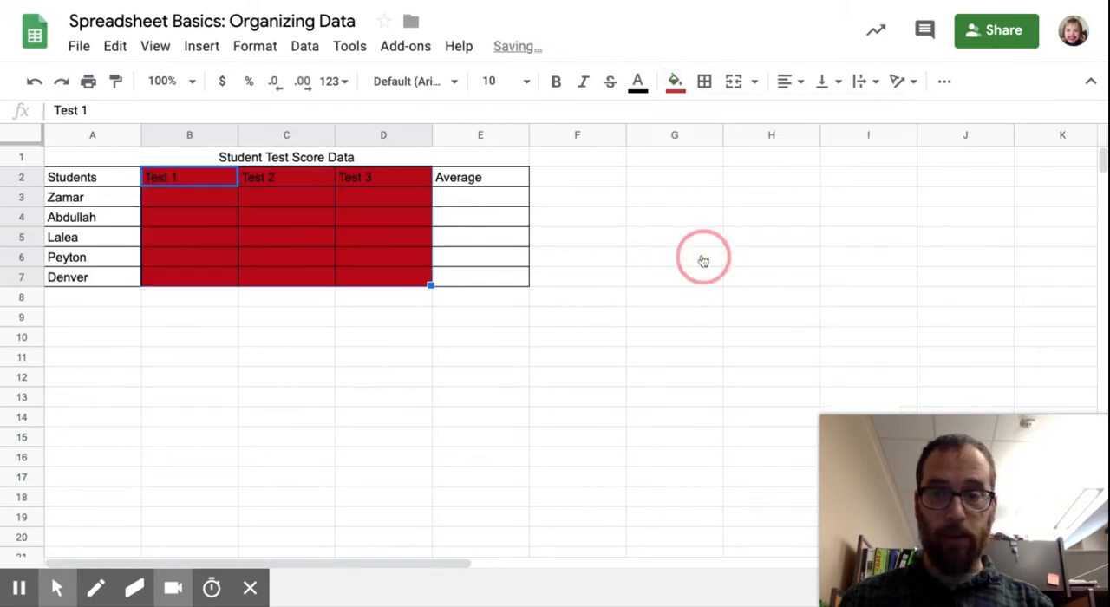
# Step: Change the fill of the Test 1 to Test 3 columns, B2:D7, to light red 2 and fill the Average column, E2:E7, with light blue 1
pyautogui.click(675, 81)
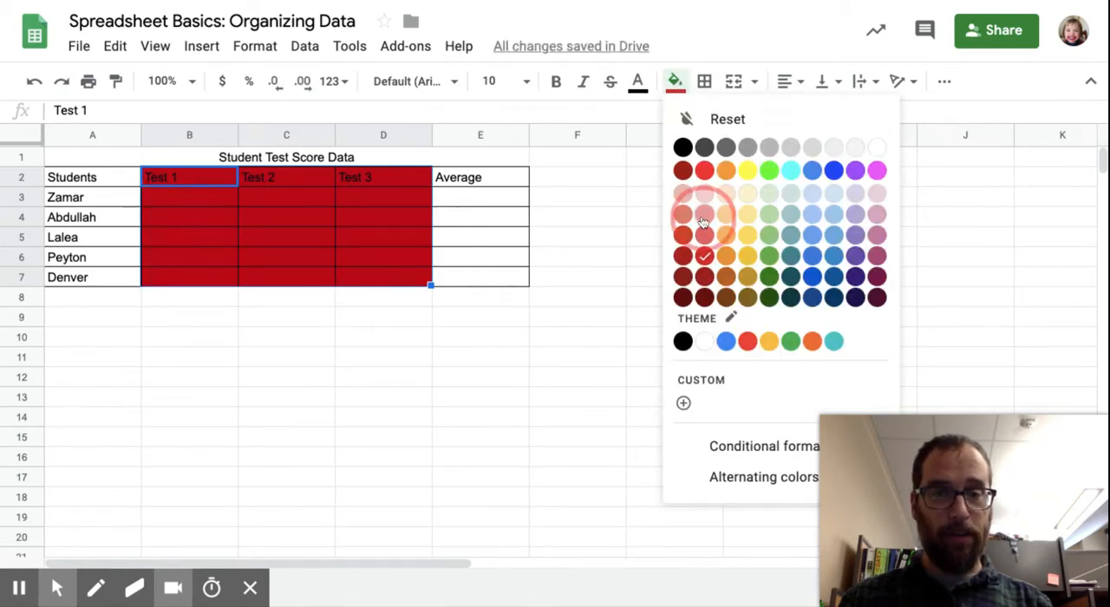
pyautogui.click(703, 215)
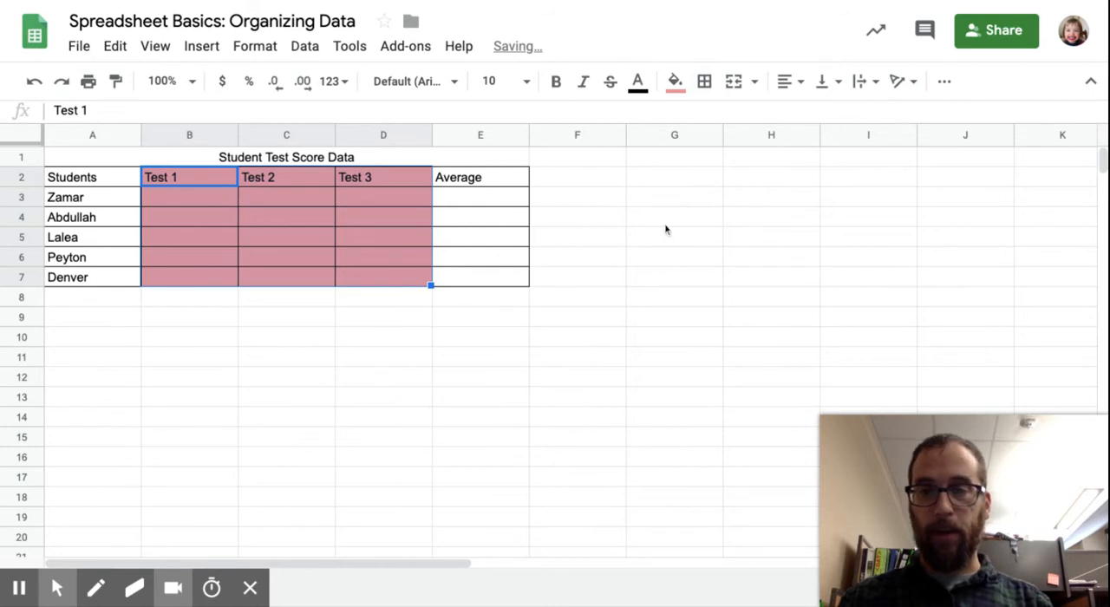
pyautogui.click(499, 178)
pyautogui.moveTo(498, 227); pyautogui.dragTo(501, 283)
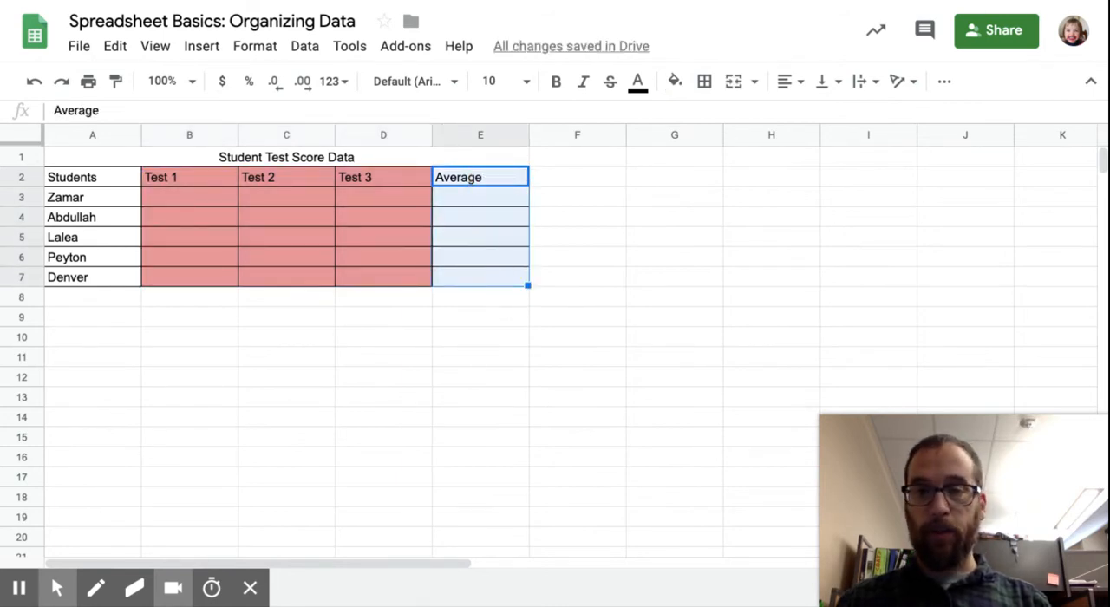
pyautogui.click(674, 81)
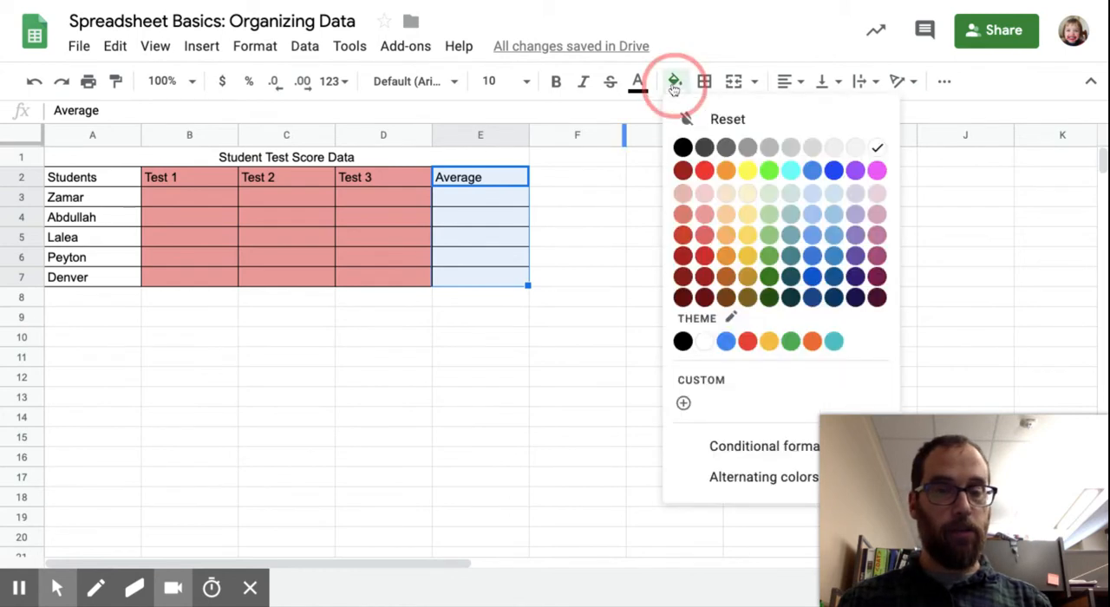
pyautogui.click(834, 235)
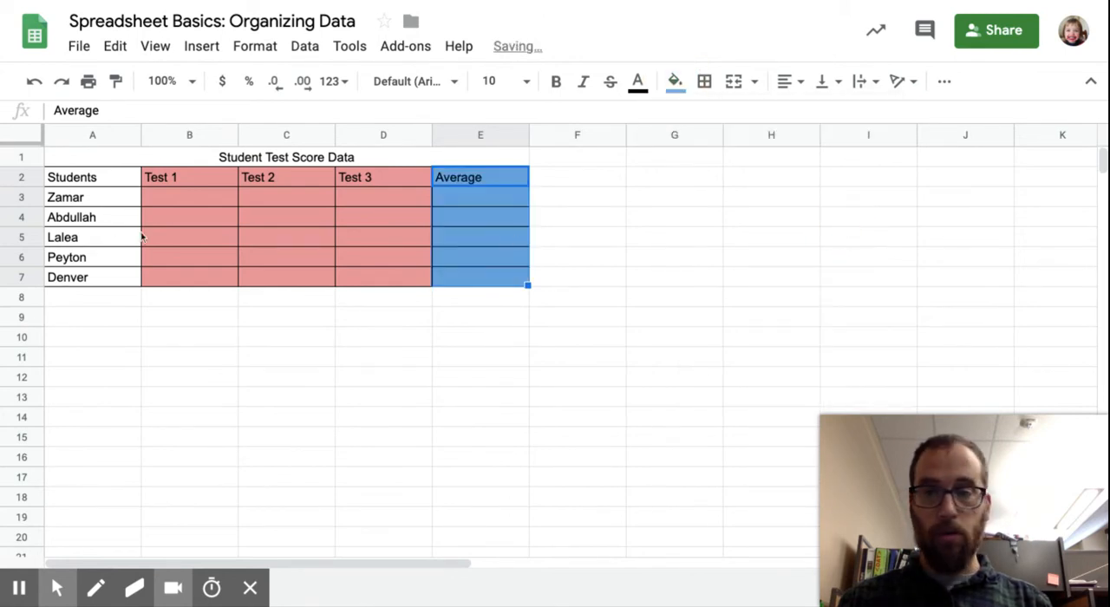
# Step: Fill the Students column, cells A2:A7, with light green 1
pyautogui.moveTo(116, 186); pyautogui.dragTo(110, 277)
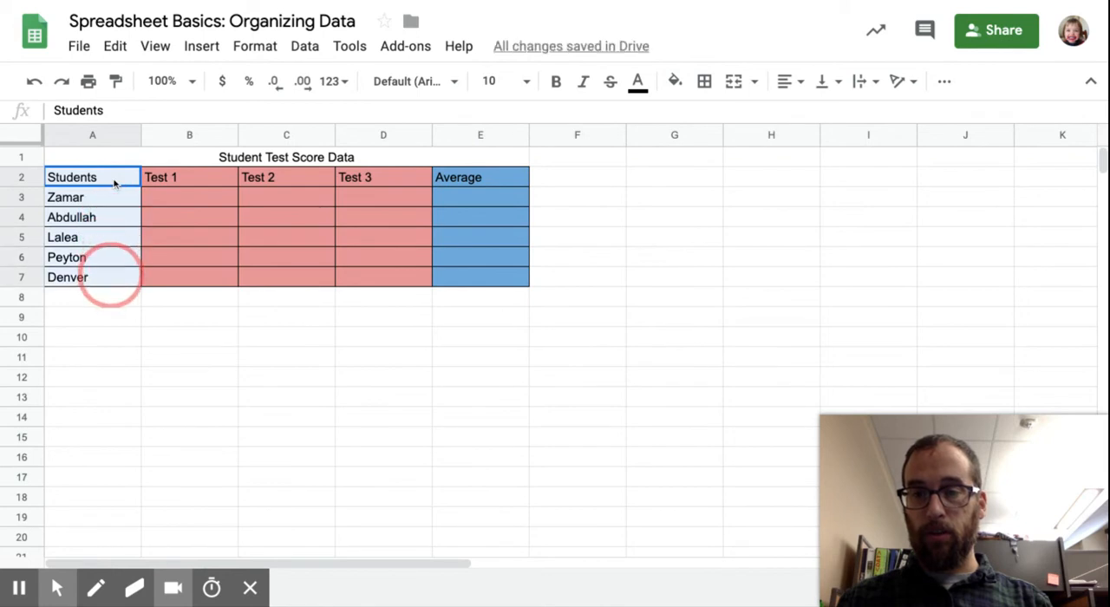
pyautogui.click(676, 81)
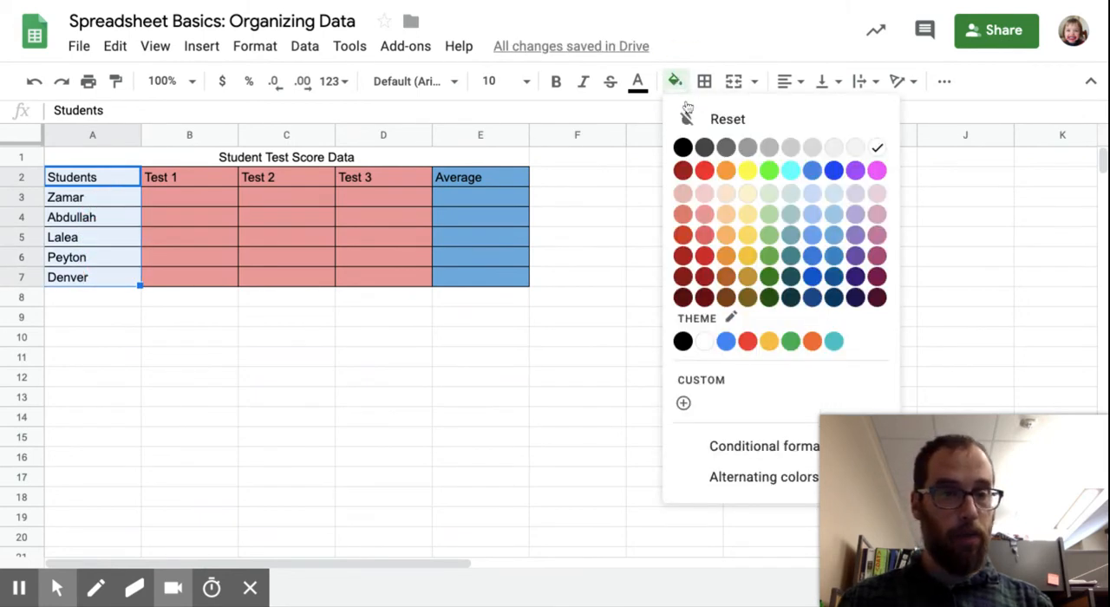
pyautogui.click(770, 236)
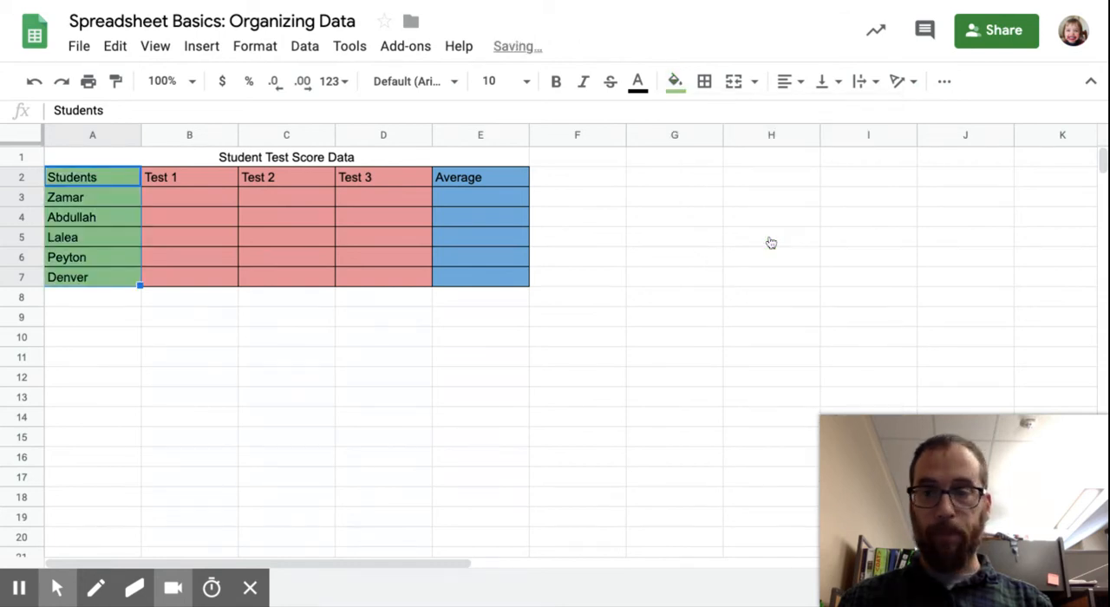